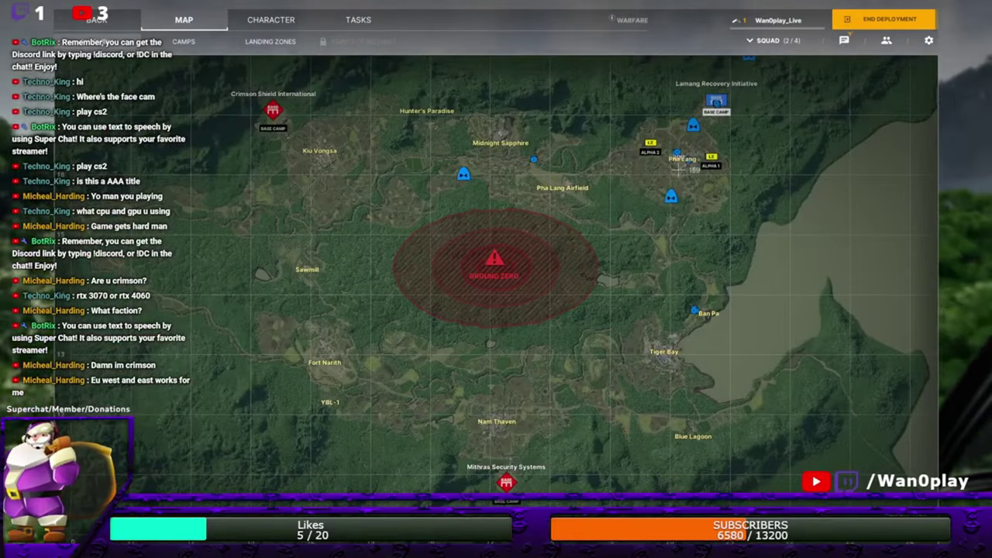
{"action": "key", "text": "m"}
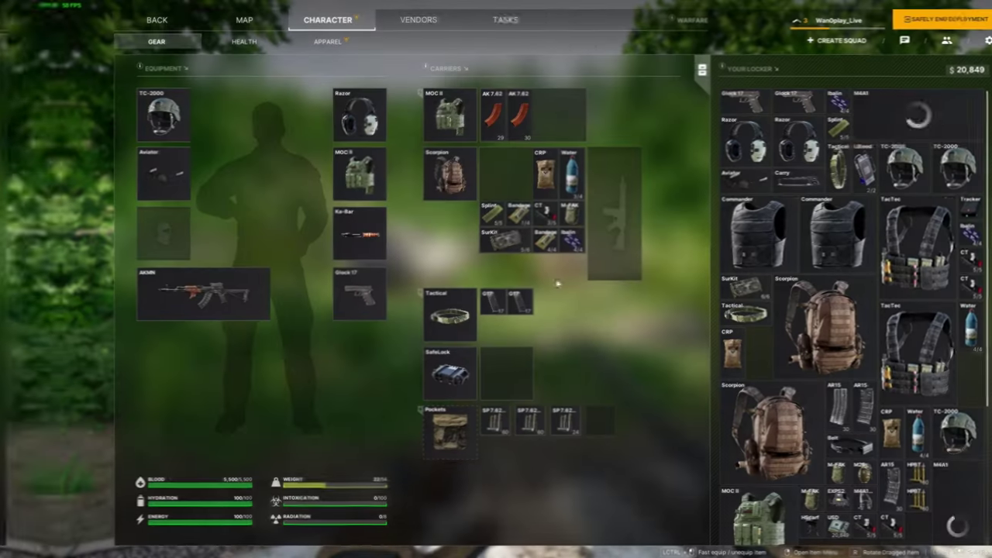
Step: Open the graphics settings and try the Windowed Fullscreen window mode
{"action": "left_click", "coordinate": [930, 40]}
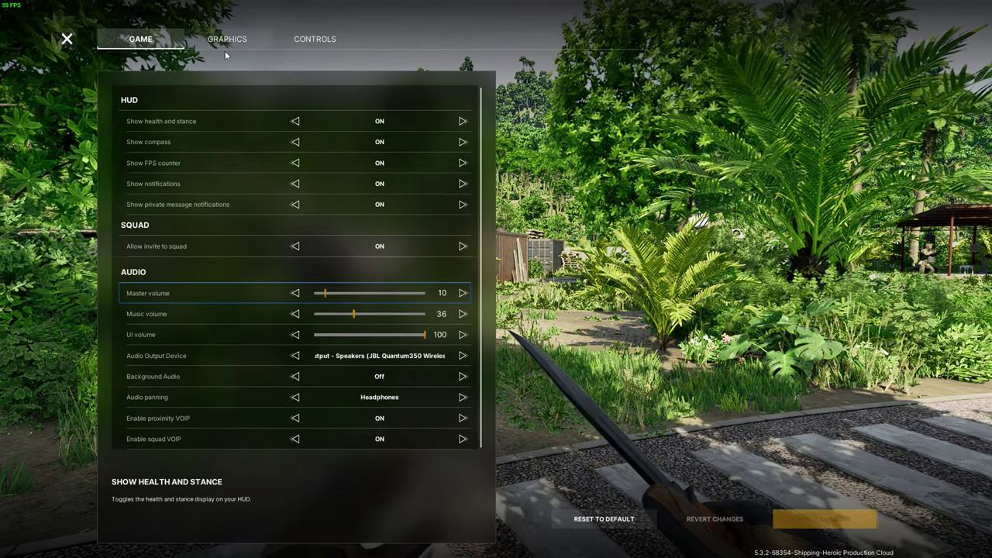
{"action": "left_click", "coordinate": [227, 41]}
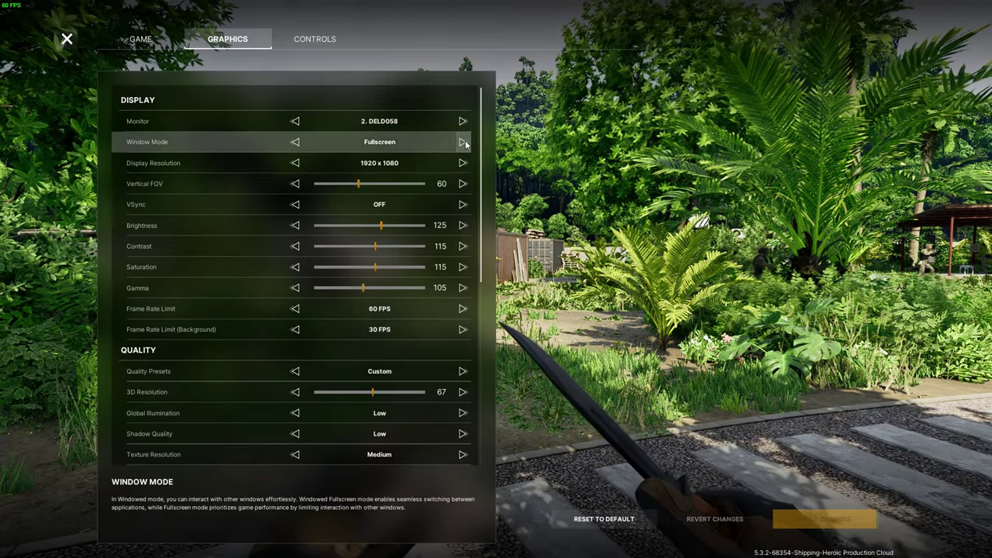
{"action": "left_click", "coordinate": [296, 142]}
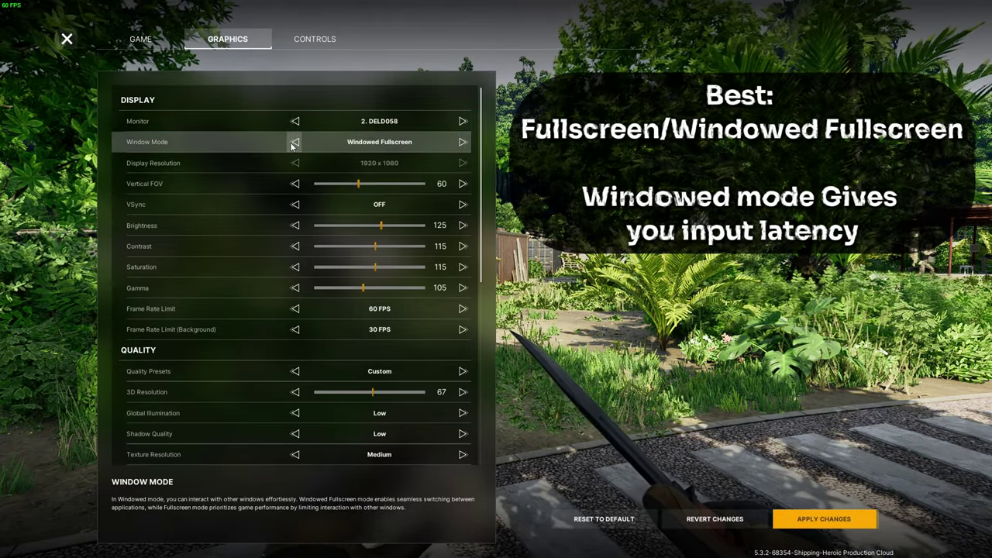
{"action": "left_click", "coordinate": [293, 143]}
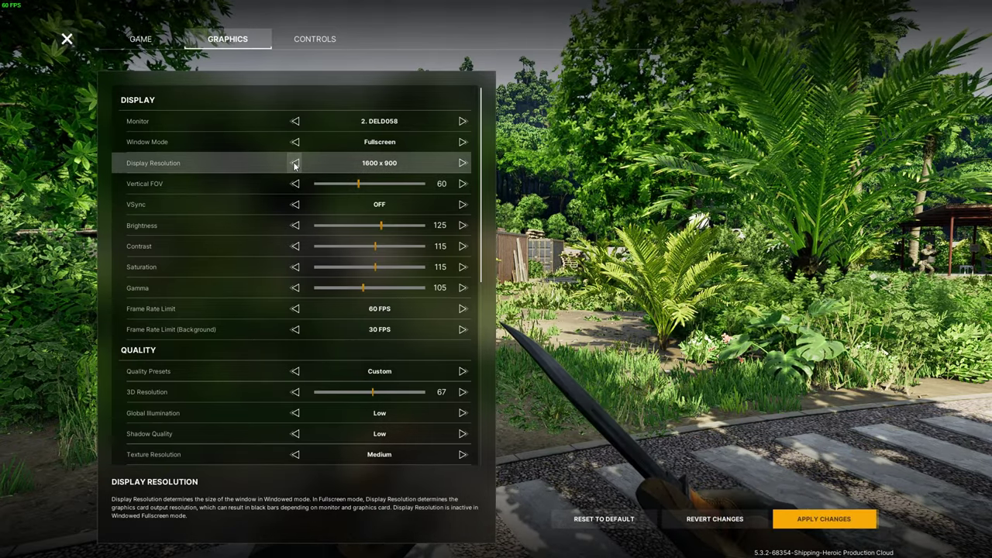
Step: Try lower display resolutions such as 1280 x 720, and preview a vertical FOV of 75 before restoring it to 60
{"action": "left_click", "coordinate": [462, 162]}
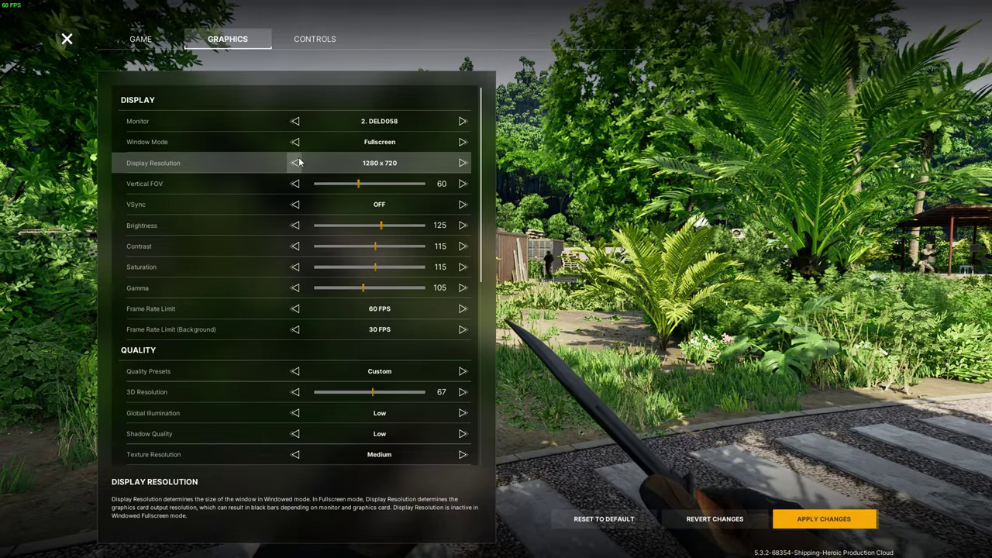
{"action": "left_click", "coordinate": [296, 163]}
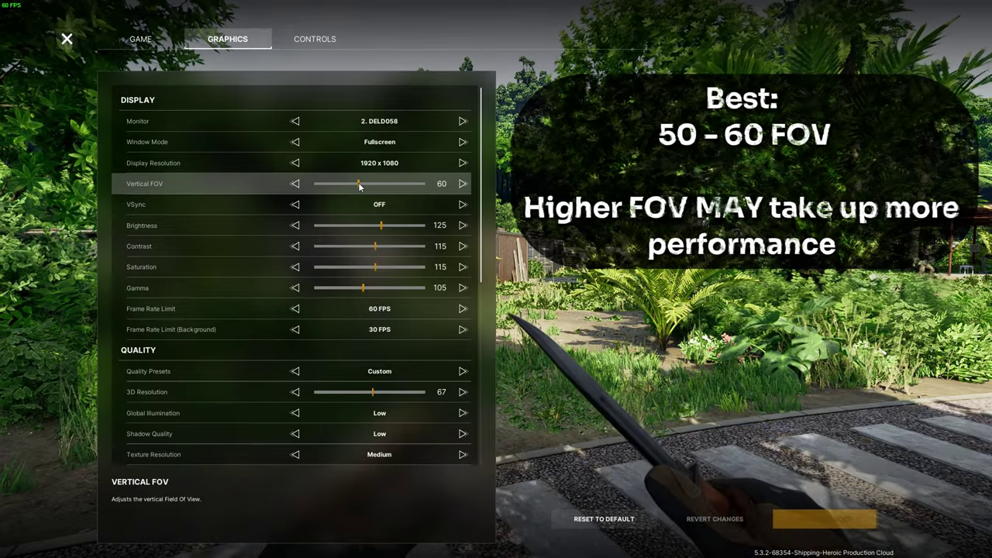
{"action": "left_click_drag", "start_coordinate": [358, 183], "coordinate": [433, 184]}
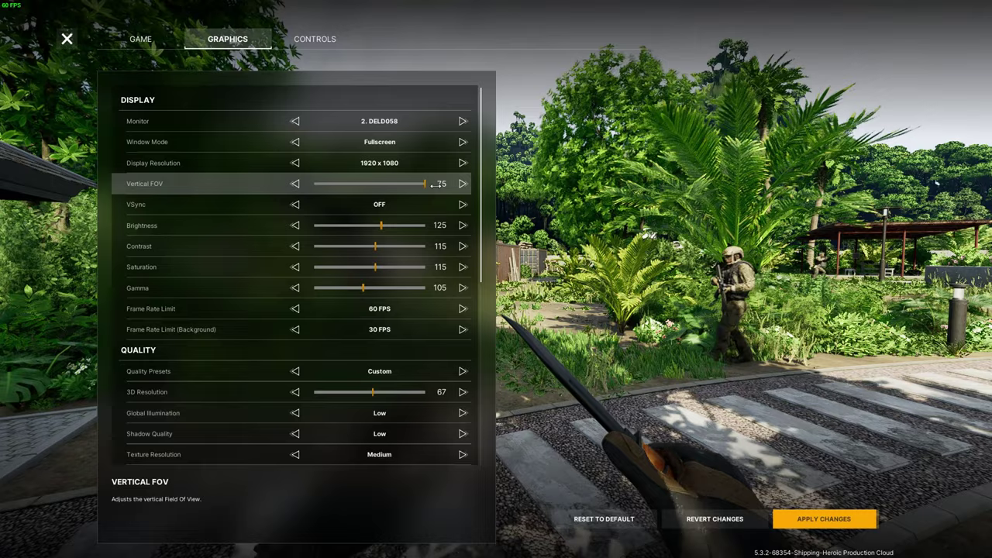
{"action": "left_click_drag", "start_coordinate": [433, 183], "coordinate": [363, 186]}
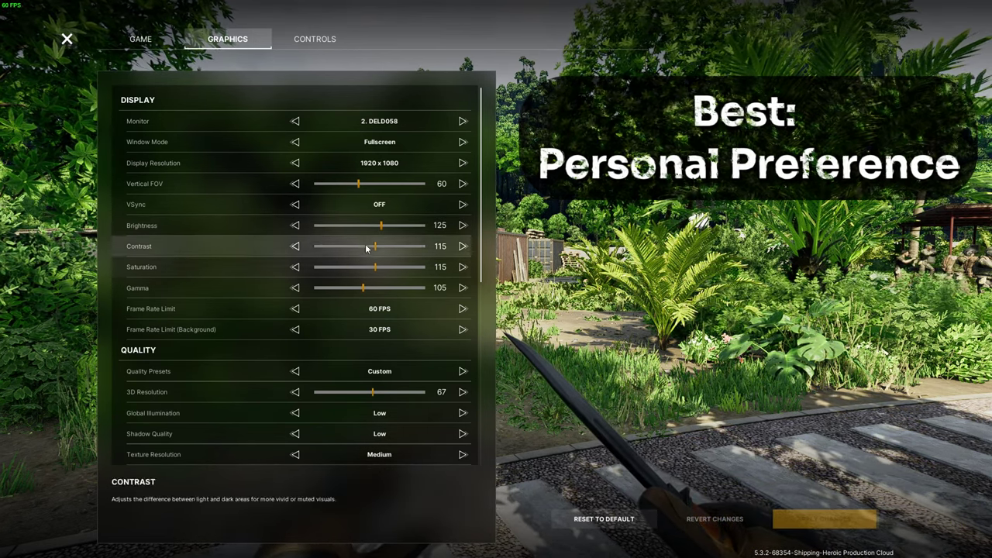
Step: Try the Unlimited frame rate limit and return it to 60 FPS
{"action": "scroll", "coordinate": [328, 257], "scroll_direction": "down", "scroll_amount": 1}
{"action": "scroll", "coordinate": [318, 271], "scroll_direction": "down", "scroll_amount": 1}
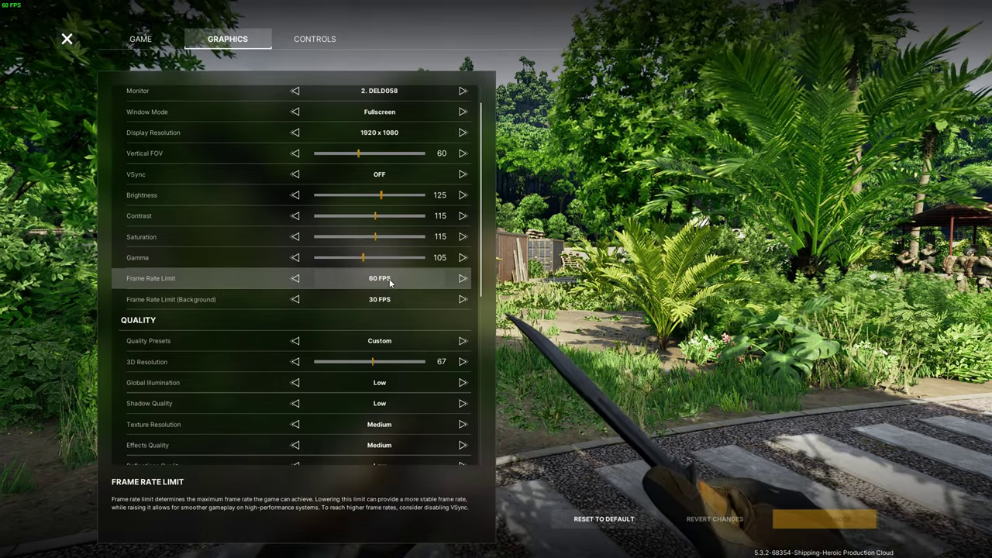
{"action": "left_click", "coordinate": [294, 278]}
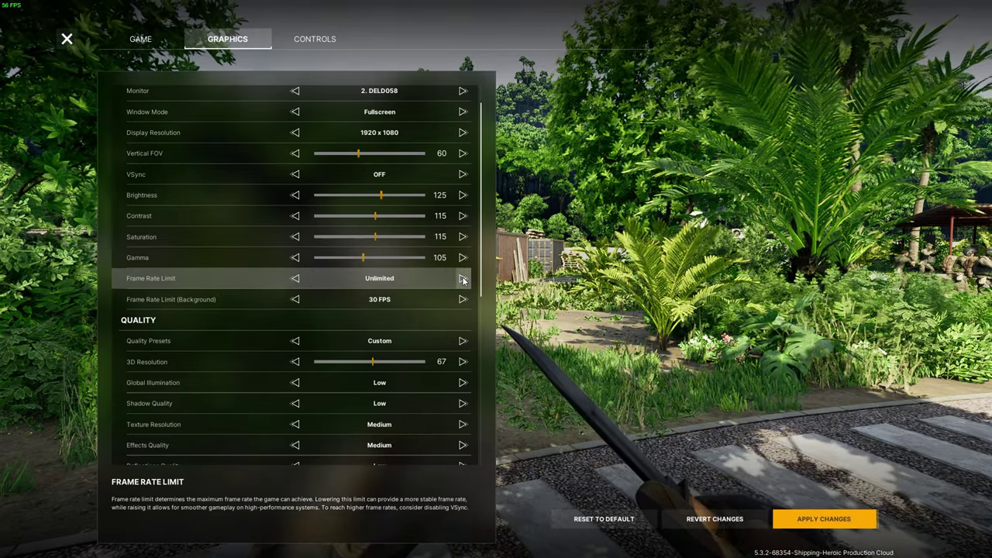
{"action": "left_click", "coordinate": [296, 280]}
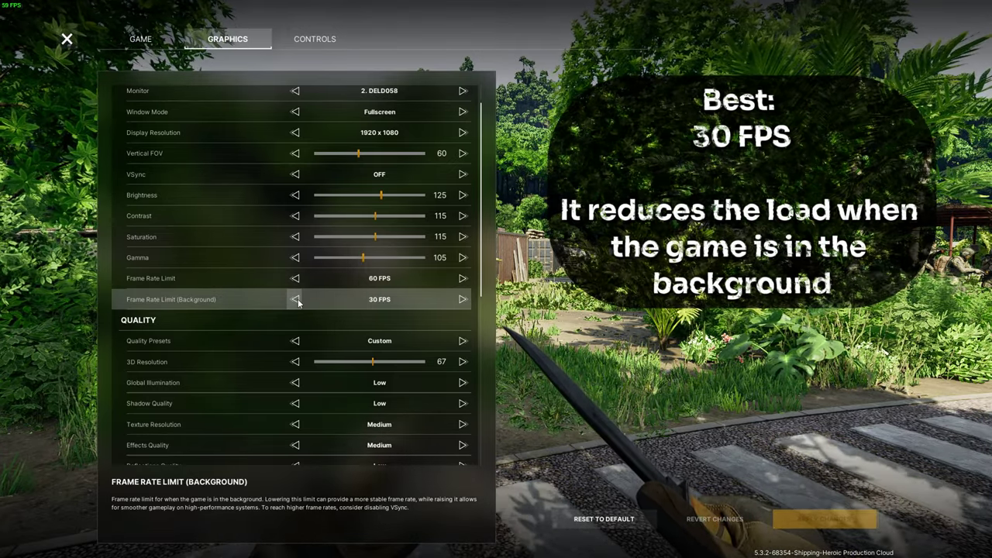
Step: Cycle global illumination through its higher quality levels and return it to Low
{"action": "scroll", "coordinate": [331, 304], "scroll_direction": "down", "scroll_amount": 2}
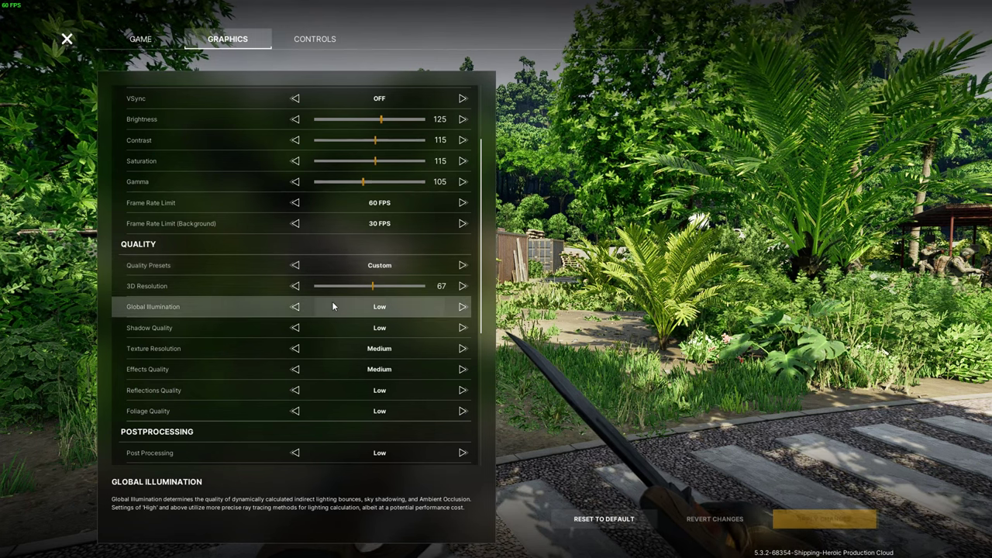
{"action": "scroll", "coordinate": [332, 306], "scroll_direction": "down", "scroll_amount": 1}
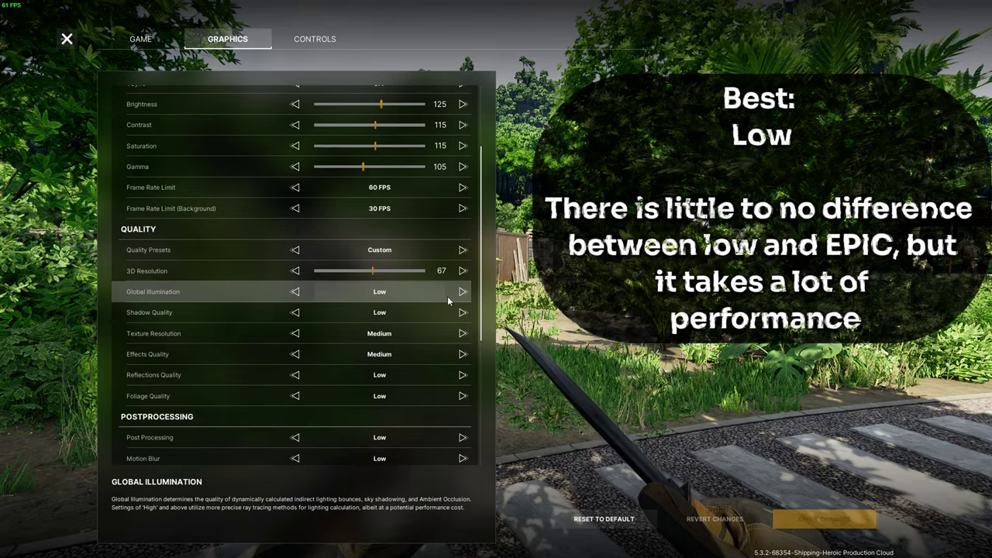
{"action": "left_click", "coordinate": [462, 293]}
{"action": "left_click", "coordinate": [462, 292]}
{"action": "left_click", "coordinate": [463, 292]}
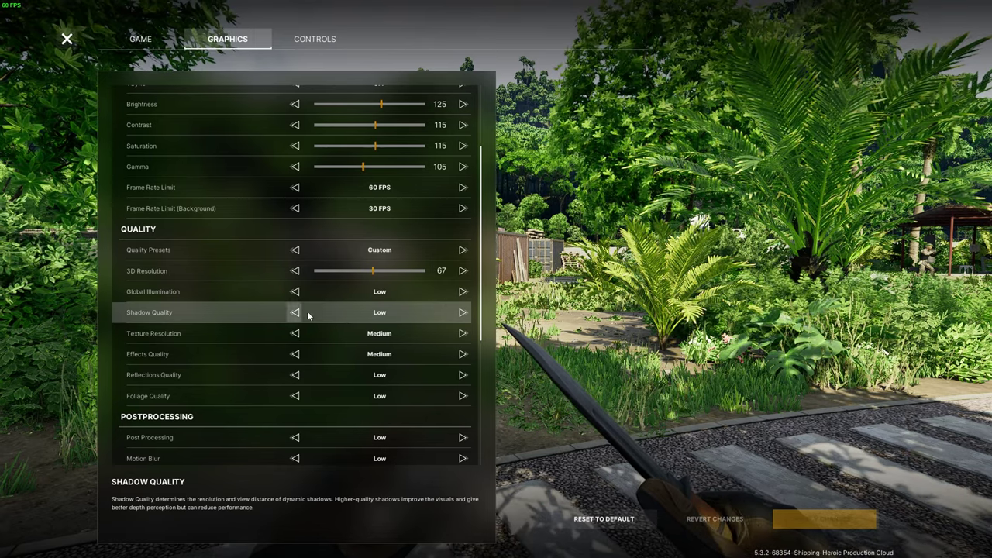
Step: Try shadow quality at High before restoring Low, and cycle the texture resolution back to Medium
{"action": "left_click", "coordinate": [463, 313]}
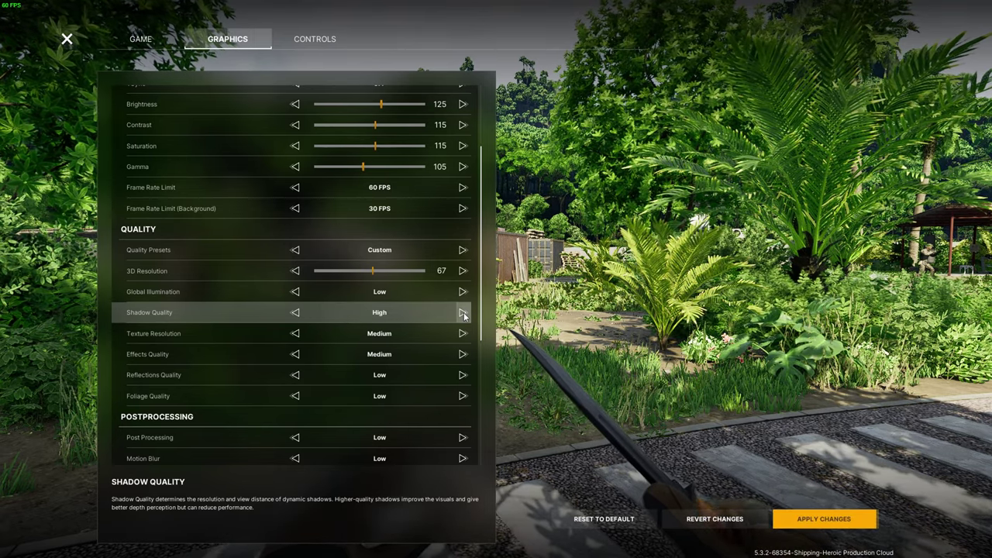
{"action": "left_click", "coordinate": [462, 312]}
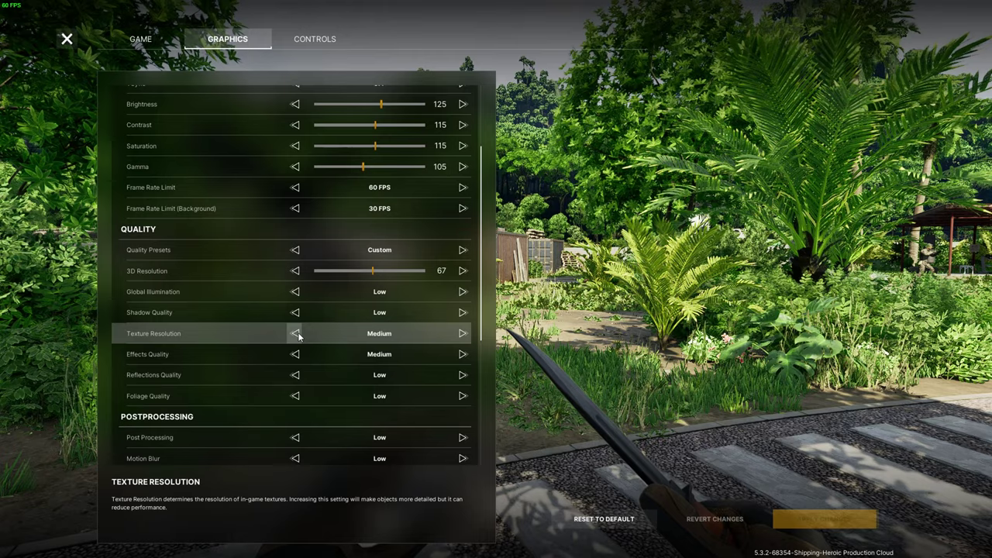
{"action": "left_click", "coordinate": [463, 335]}
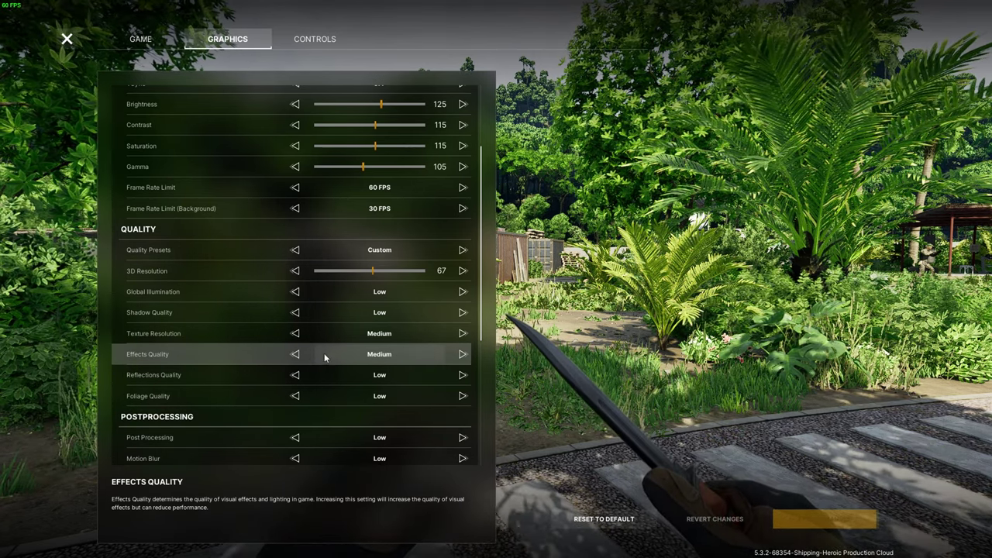
Step: Compare the effects quality levels, including Low, and return the setting to Medium
{"action": "left_click", "coordinate": [463, 354]}
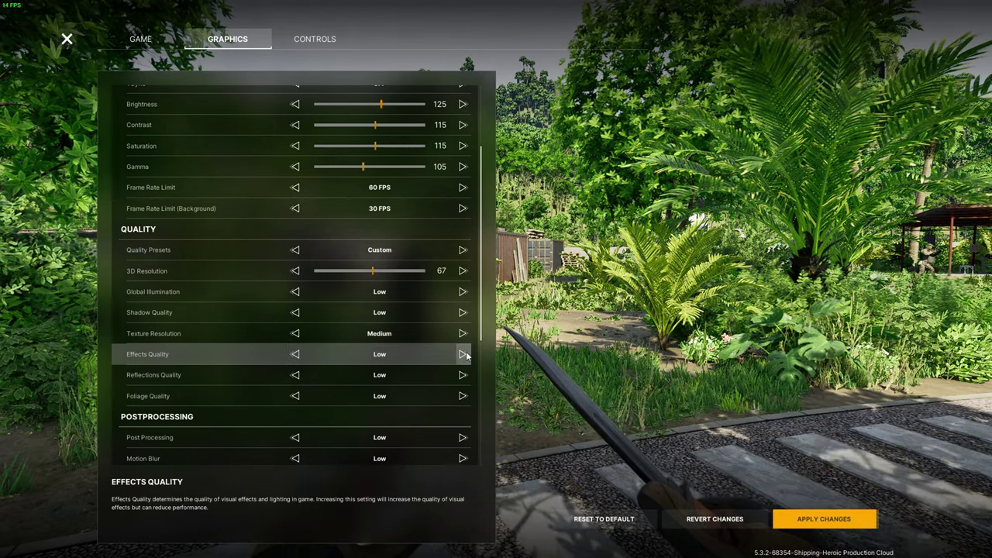
{"action": "left_click", "coordinate": [464, 354]}
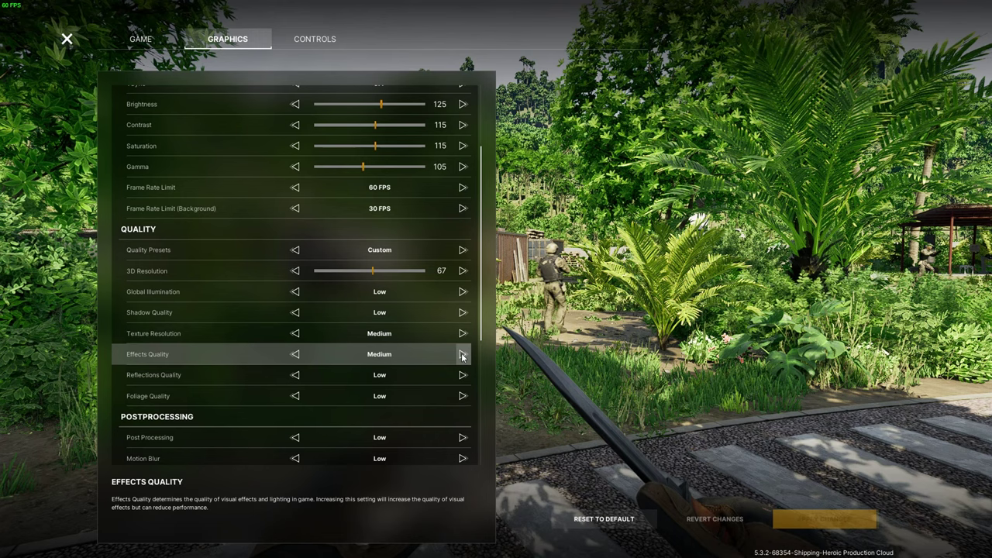
{"action": "left_click", "coordinate": [295, 354]}
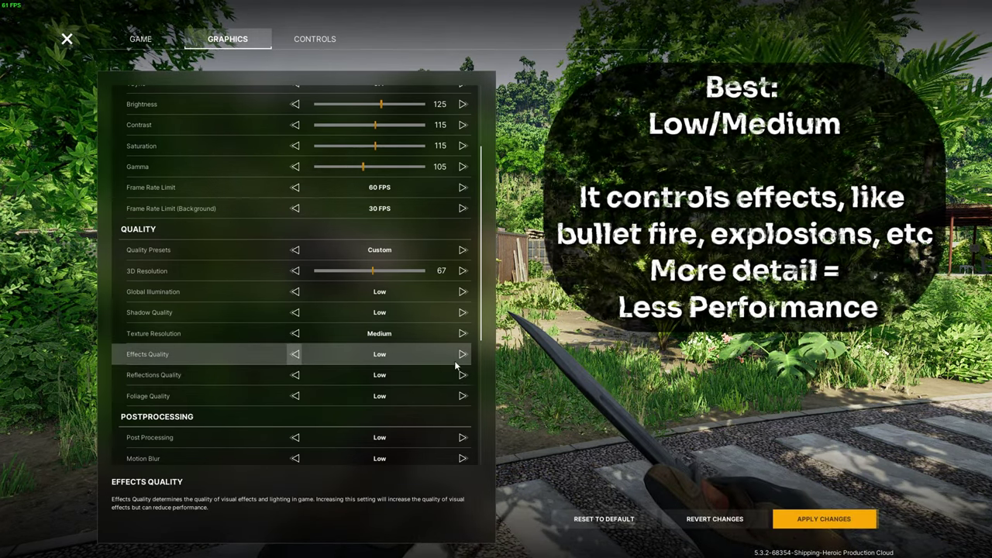
{"action": "left_click", "coordinate": [463, 354]}
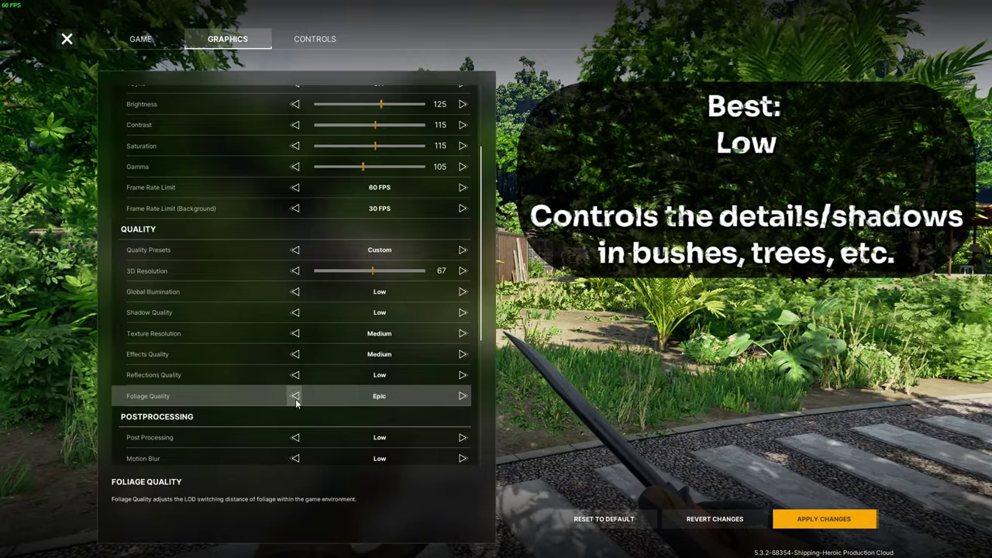
Step: Set the foliage quality to Low
{"action": "left_click", "coordinate": [296, 396]}
{"action": "left_click", "coordinate": [295, 396]}
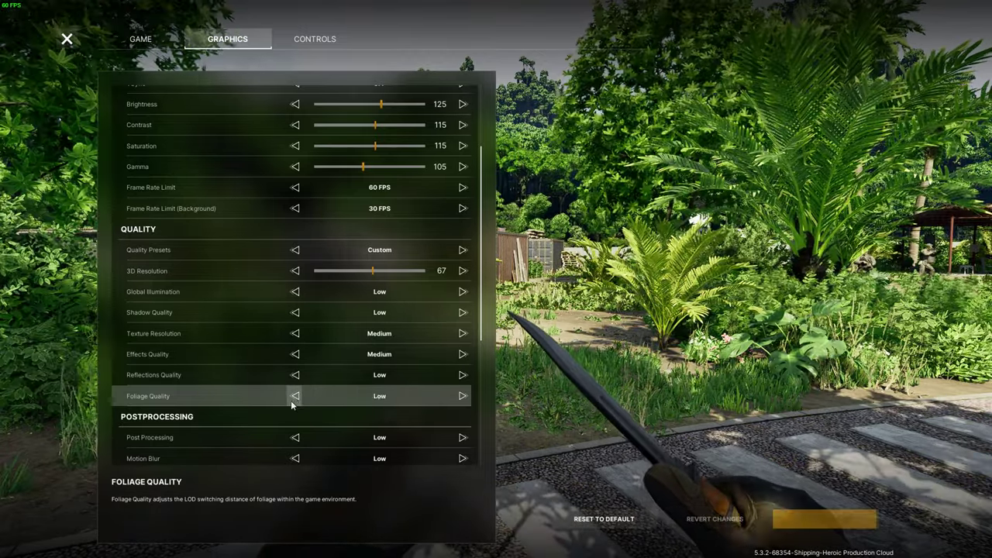
Step: Try the postprocessing motion blur at None and set it back to Low
{"action": "scroll", "coordinate": [295, 395], "scroll_direction": "down", "scroll_amount": 3}
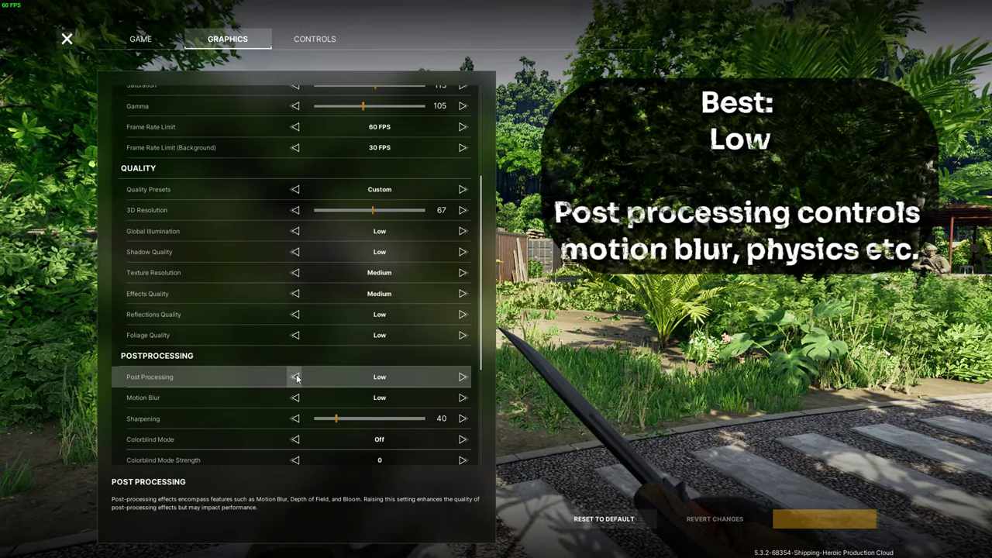
{"action": "scroll", "coordinate": [299, 383], "scroll_direction": "down", "scroll_amount": 1}
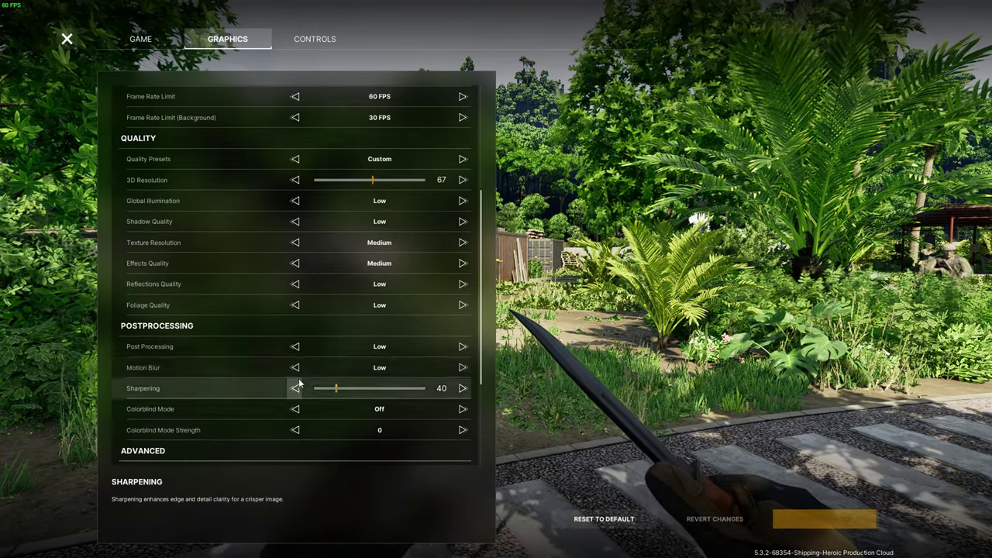
{"action": "left_click", "coordinate": [295, 367]}
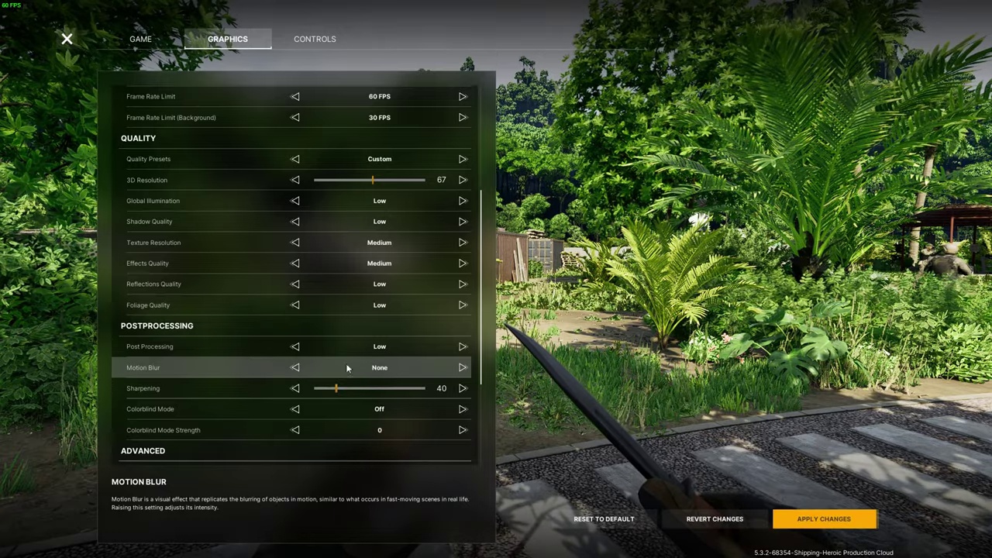
{"action": "left_click", "coordinate": [463, 368]}
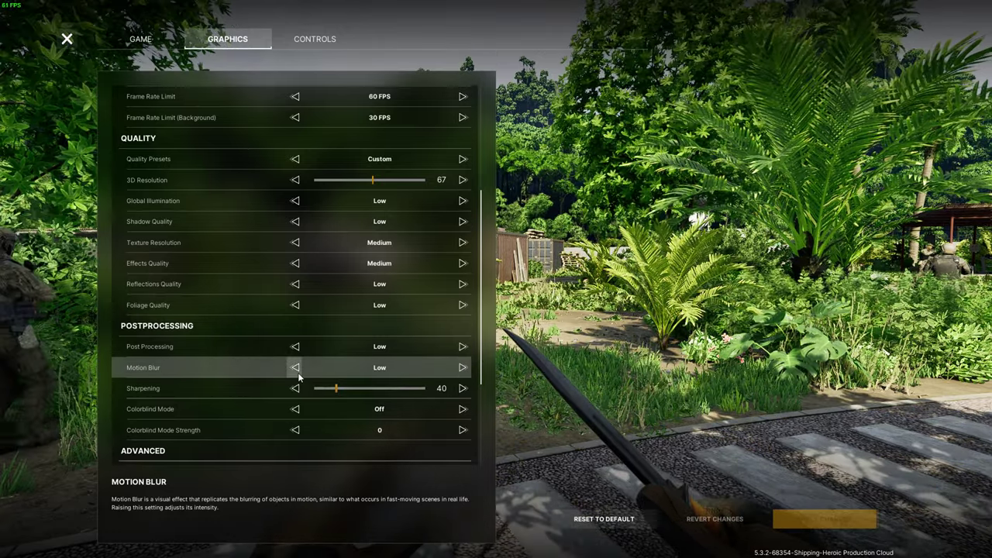
Step: Reopen the graphics settings and examine the postprocessing, colorblind, anti-aliasing and 3D resolution options
{"action": "key", "text": "Escape"}
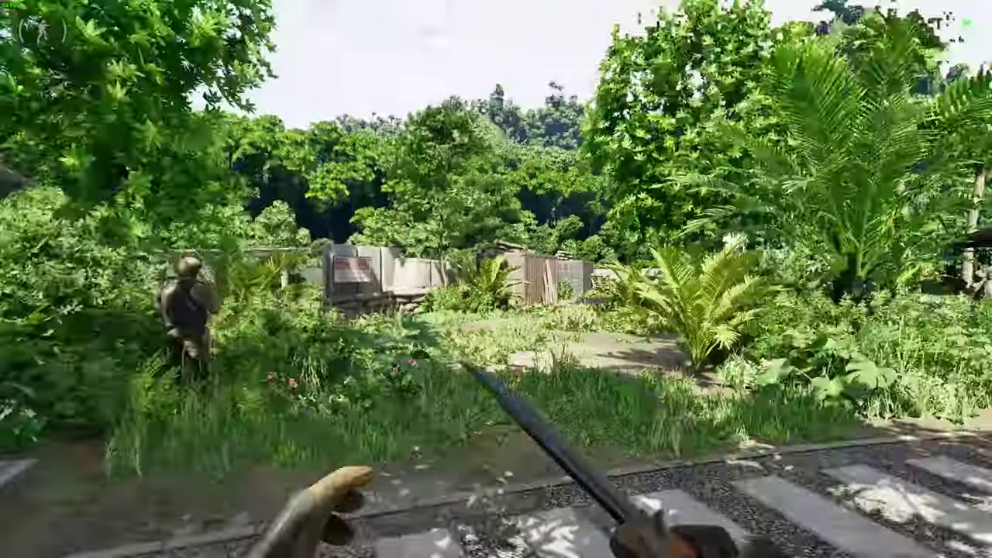
{"action": "key", "text": "Tab"}
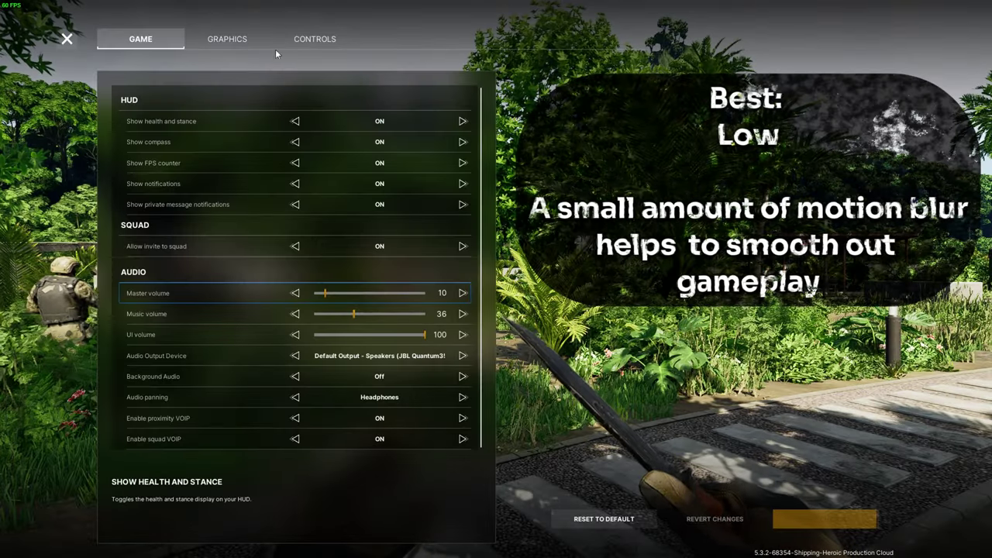
{"action": "left_click", "coordinate": [232, 39]}
{"action": "scroll", "coordinate": [365, 325], "scroll_direction": "down", "scroll_amount": 10}
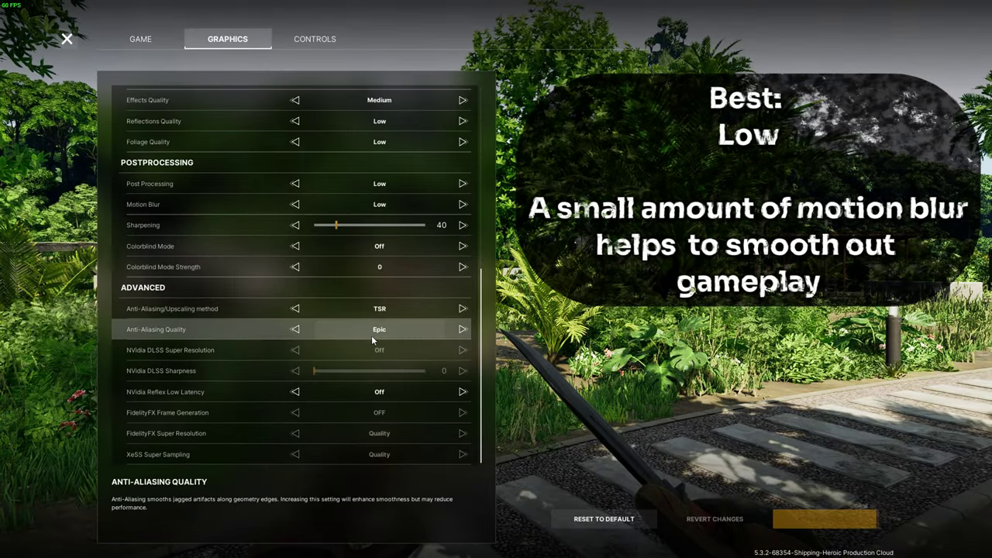
{"action": "scroll", "coordinate": [372, 335], "scroll_direction": "up", "scroll_amount": 1}
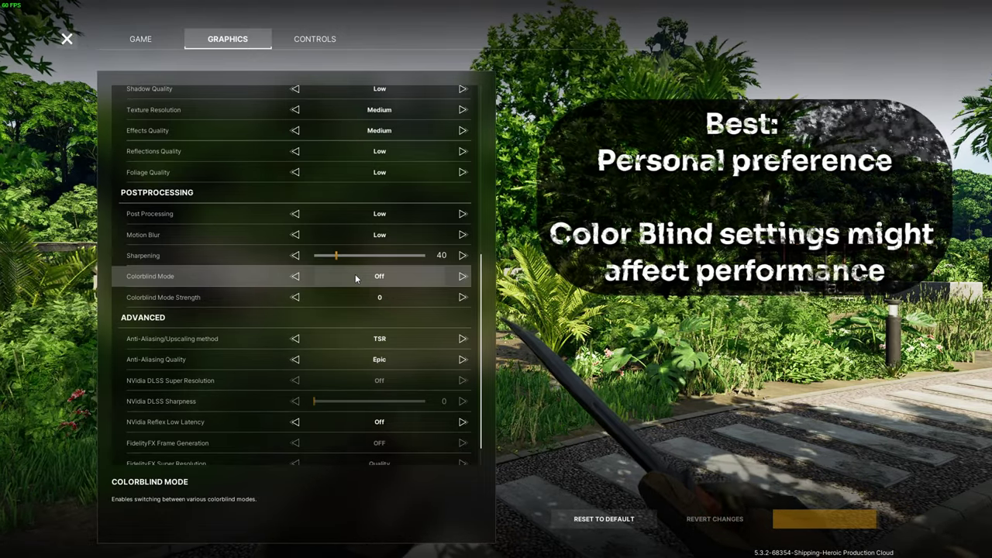
{"action": "scroll", "coordinate": [359, 272], "scroll_direction": "down", "scroll_amount": 1}
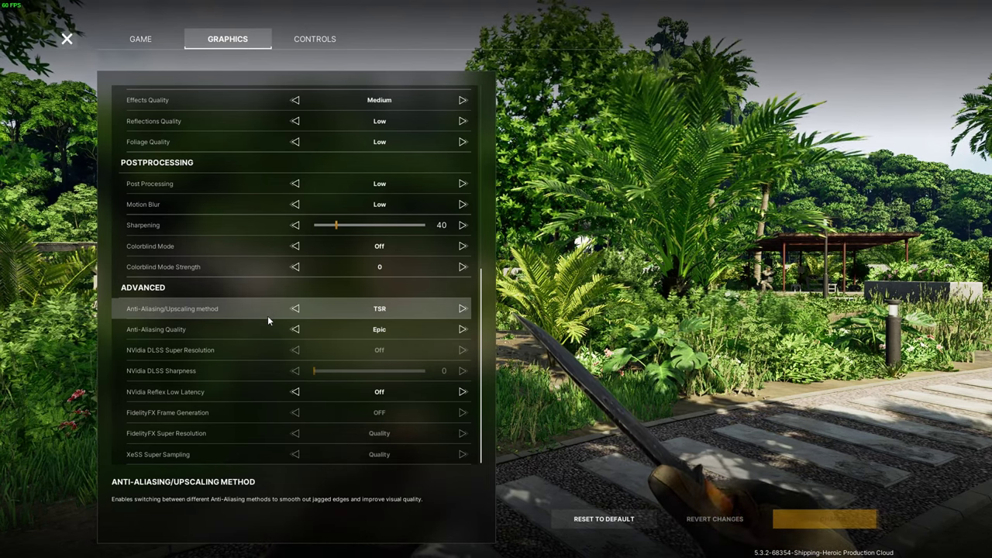
{"action": "scroll", "coordinate": [400, 240], "scroll_direction": "up", "scroll_amount": 5}
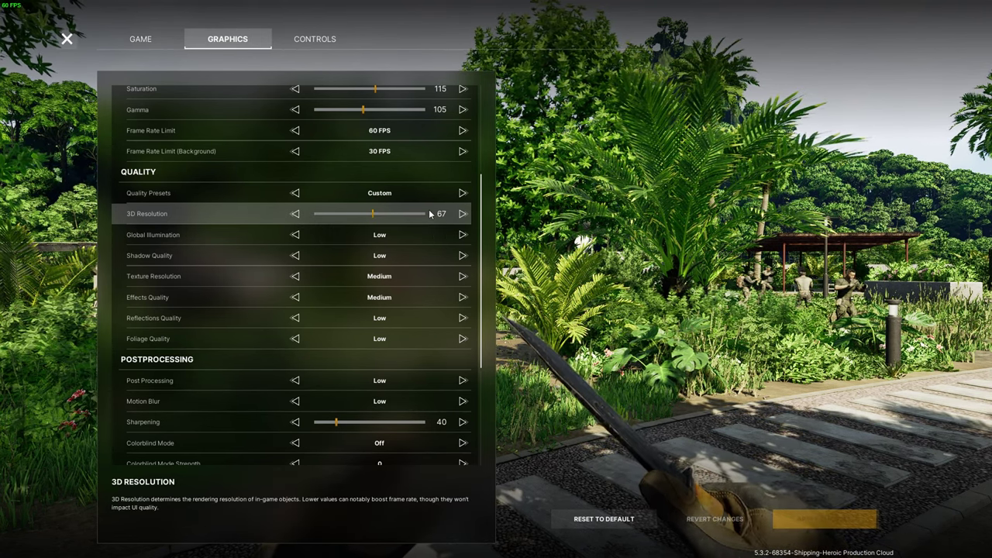
{"action": "scroll", "coordinate": [439, 216], "scroll_direction": "down", "scroll_amount": 5}
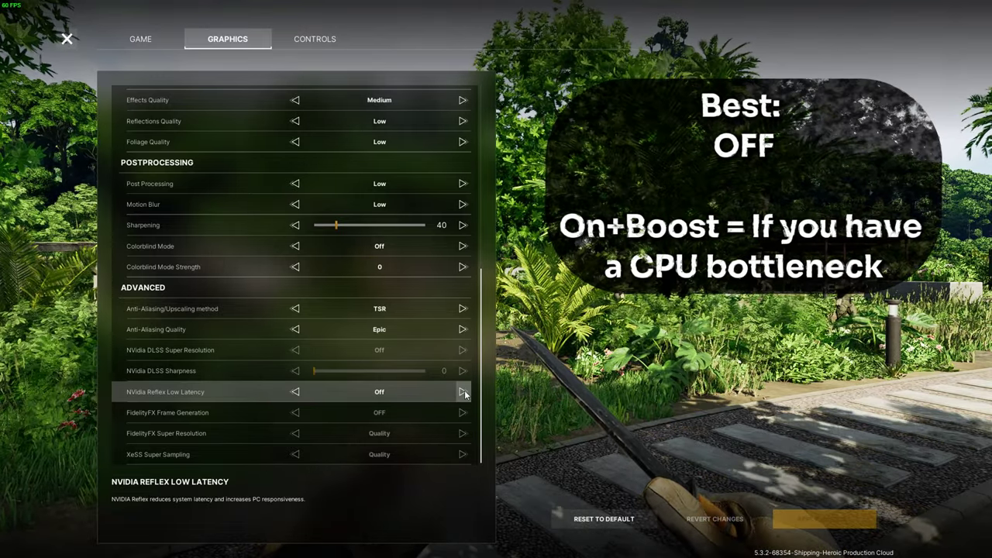
Step: Try NVidia Reflex Low Latency at On + Boost and set it back to Off
{"action": "left_click", "coordinate": [463, 391]}
{"action": "left_click", "coordinate": [463, 391]}
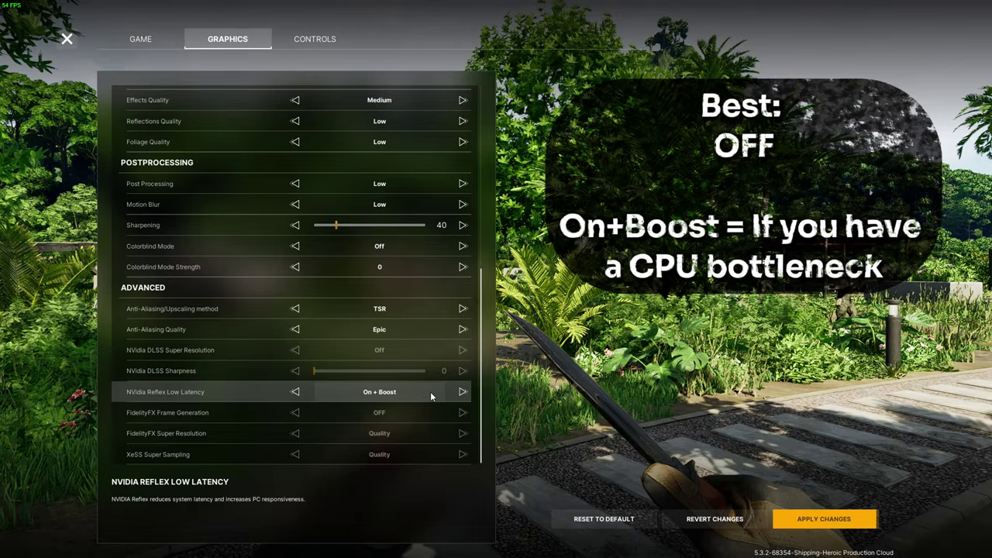
{"action": "left_click", "coordinate": [295, 392]}
{"action": "left_click", "coordinate": [296, 392]}
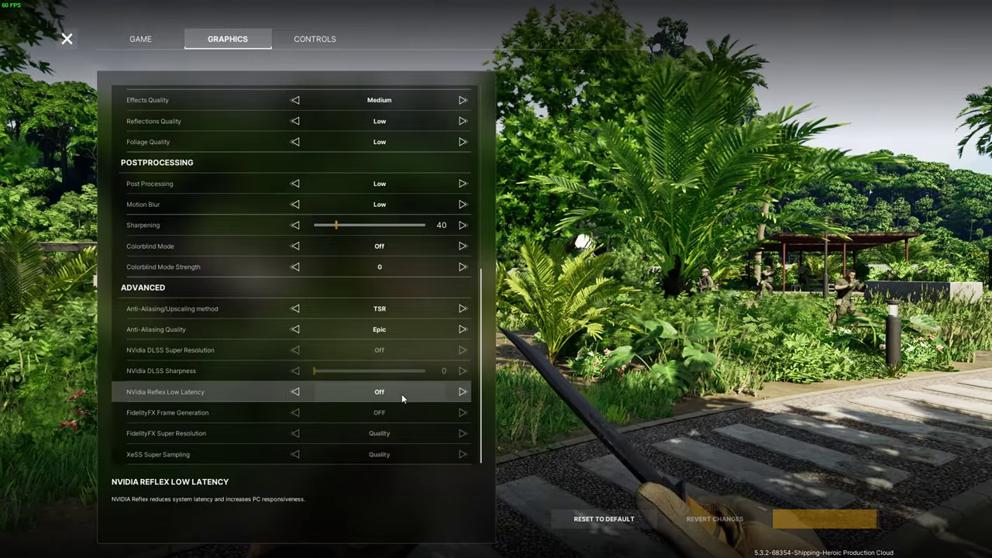
{"action": "scroll", "coordinate": [402, 398], "scroll_direction": "up", "scroll_amount": 5}
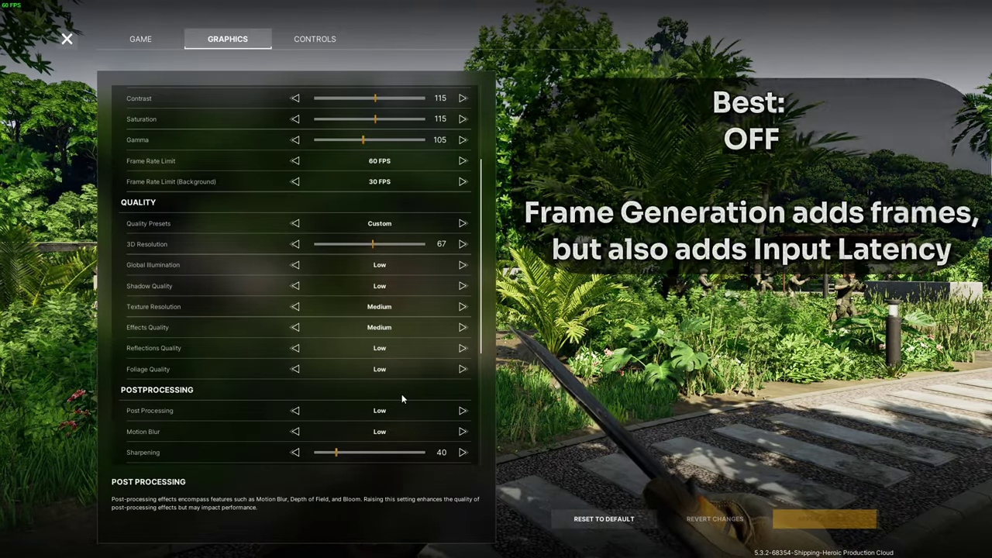
{"action": "scroll", "coordinate": [430, 301], "scroll_direction": "down", "scroll_amount": 3}
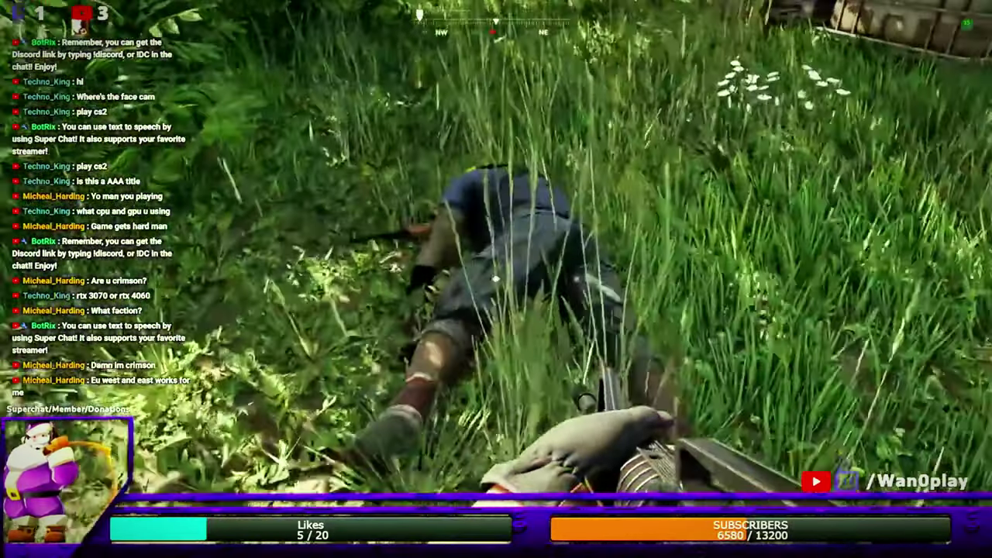
Step: Inspect the loot carried by the dead body in the grass and close its inventory
{"action": "key", "text": "f"}
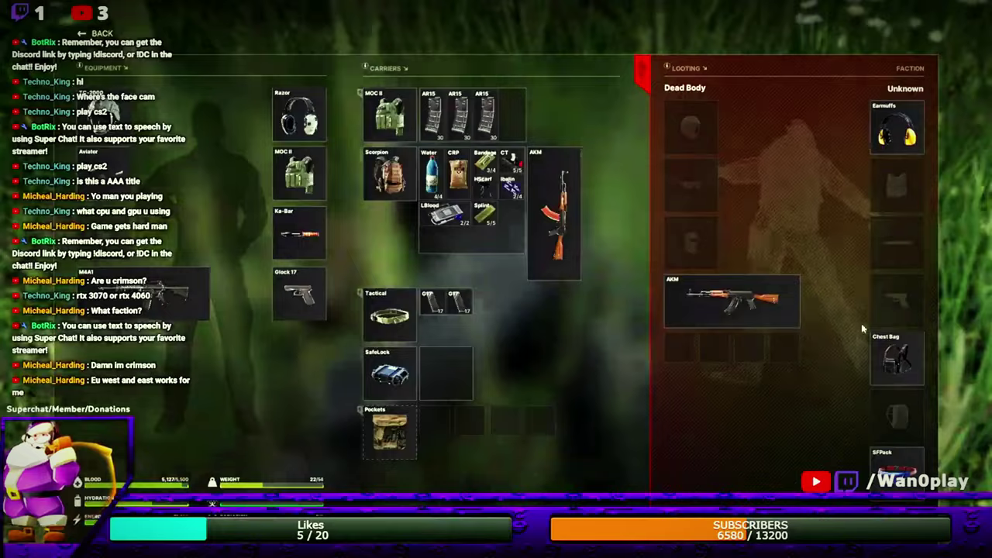
{"action": "key", "text": "Tab"}
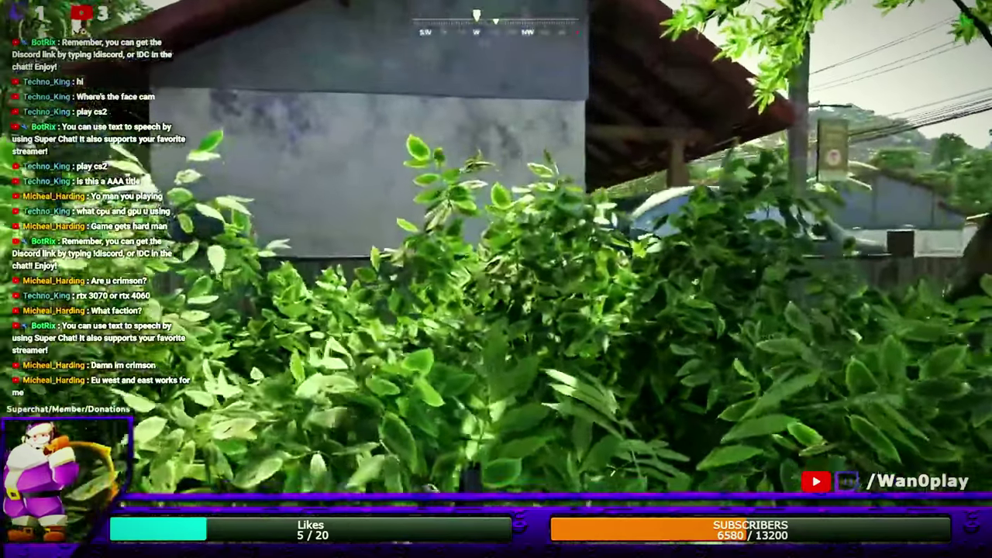